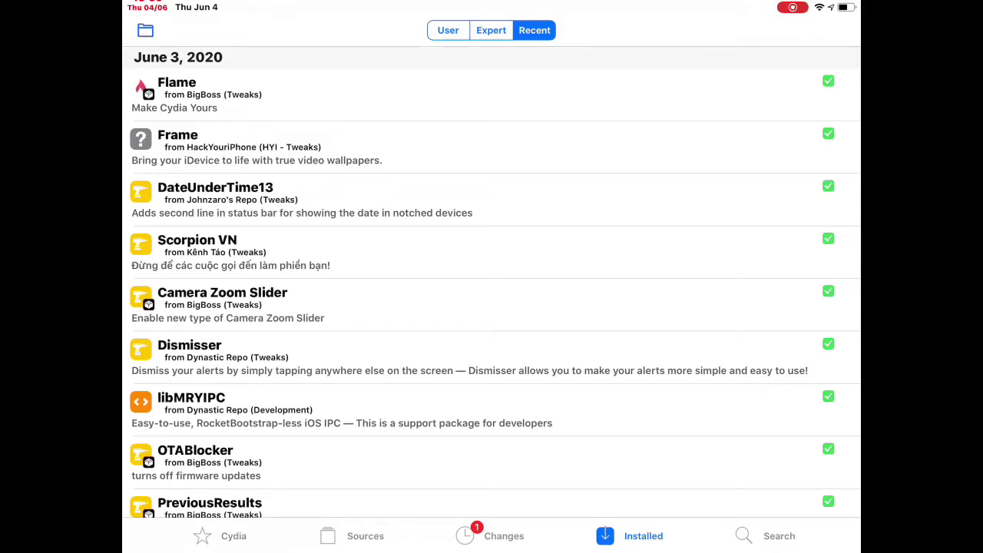
- Reopen Cydia and scroll through Flame's package details and Batch Add screenshots
{"action": "left_click_drag", "start_coordinate": [491, 549], "coordinate": [492, 307]}
{"action": "mouse_move", "coordinate": [691, 230]}
{"action": "left_mouse_down"}
{"action": "mouse_move", "coordinate": [308, 231]}
{"action": "mouse_move", "coordinate": [691, 231]}
{"action": "left_mouse_up"}
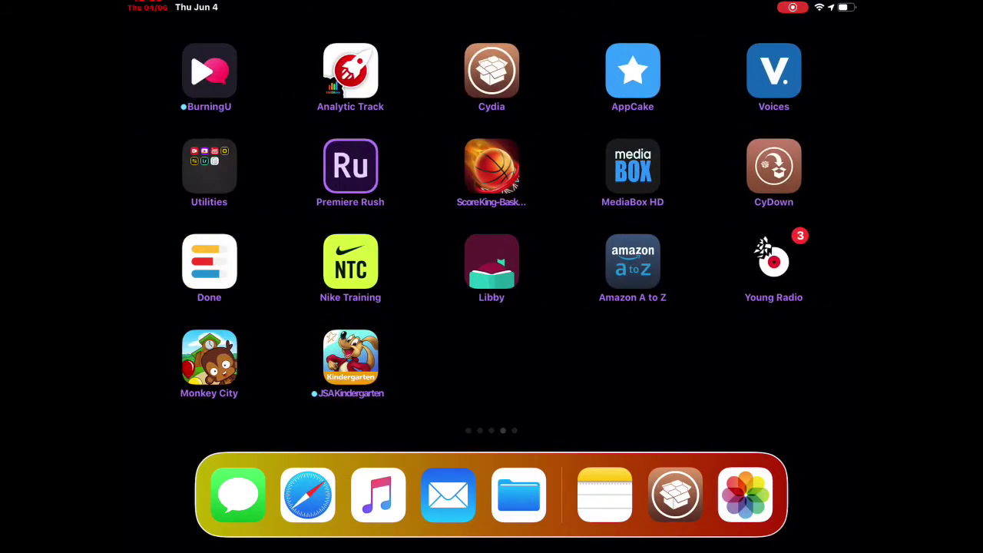
{"action": "left_click", "coordinate": [491, 70]}
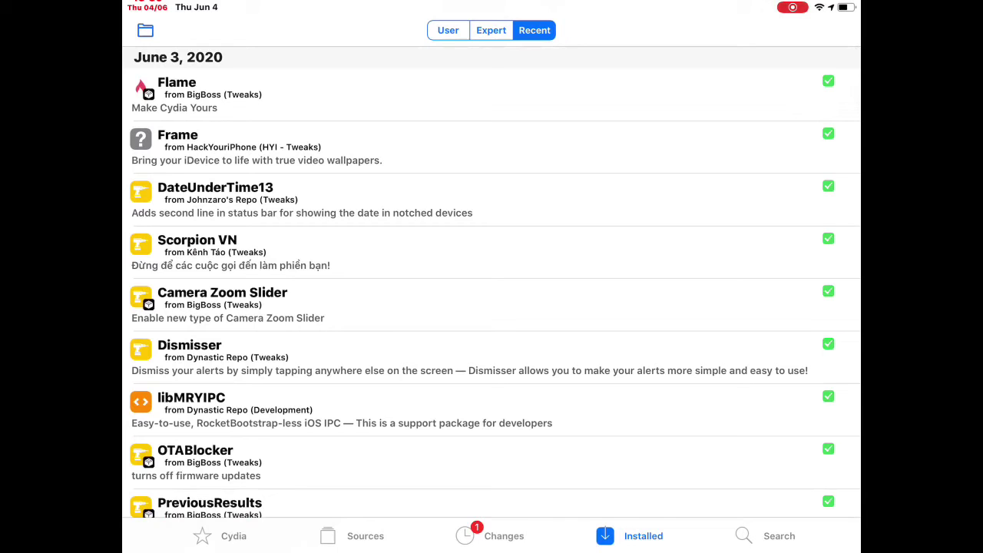
{"action": "left_click", "coordinate": [491, 95]}
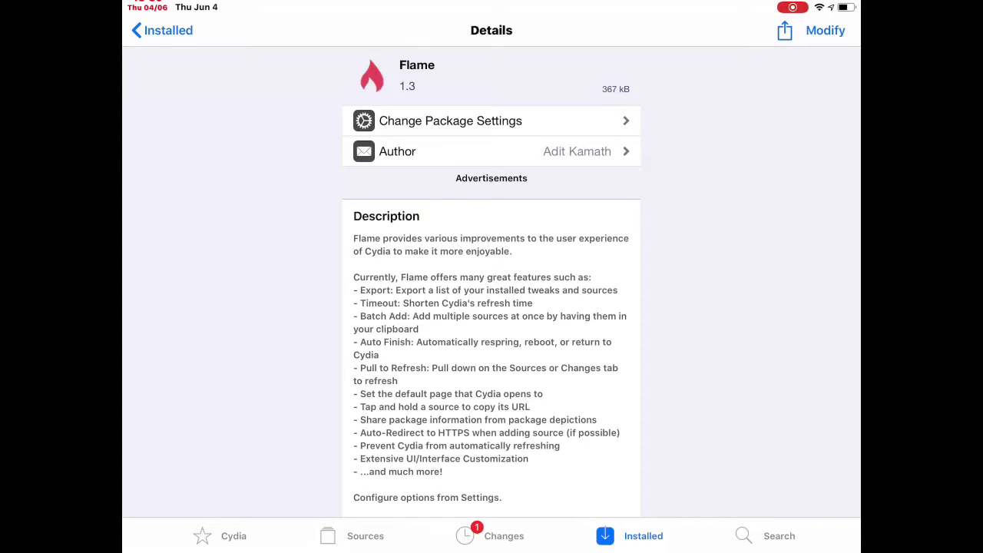
{"action": "scroll", "coordinate": [492, 307], "scroll_direction": "down", "scroll_amount": 10}
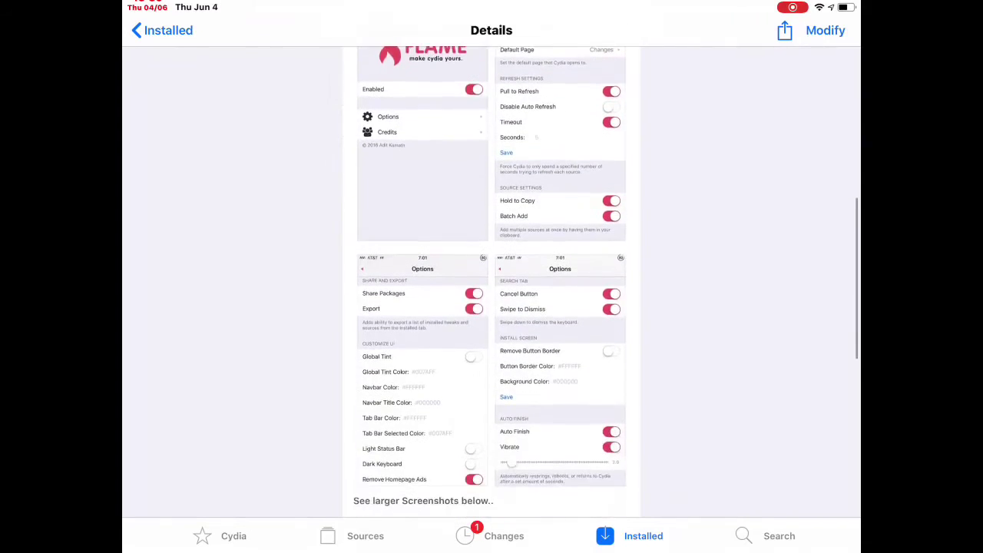
- Close Cydia and page back to the first home screen
{"action": "key", "text": "super+h"}
{"action": "scroll", "coordinate": [491, 230], "scroll_direction": "left", "scroll_amount": 1}
{"action": "scroll", "coordinate": [491, 231], "scroll_direction": "left", "scroll_amount": 1}
{"action": "scroll", "coordinate": [491, 231], "scroll_direction": "left", "scroll_amount": 1}
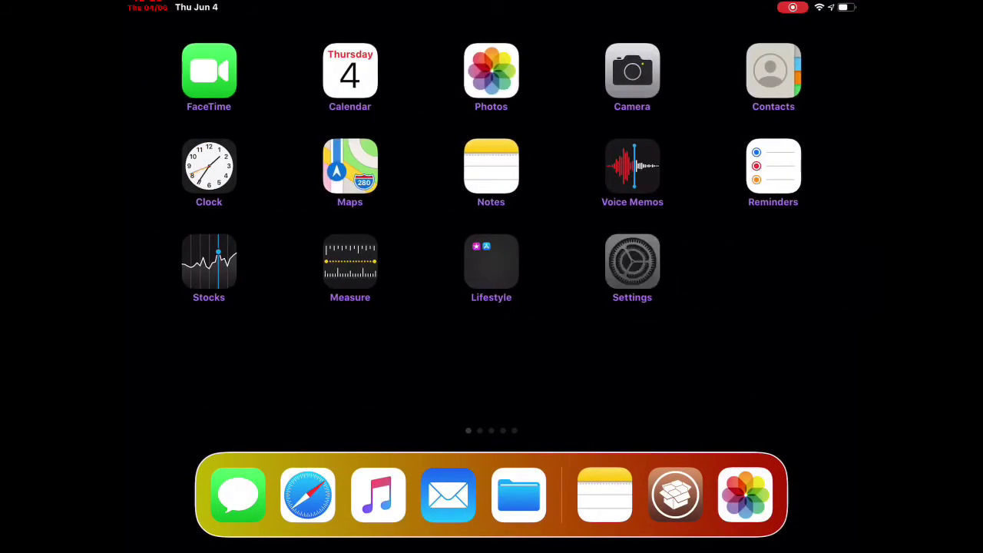
{"action": "left_click", "coordinate": [632, 261]}
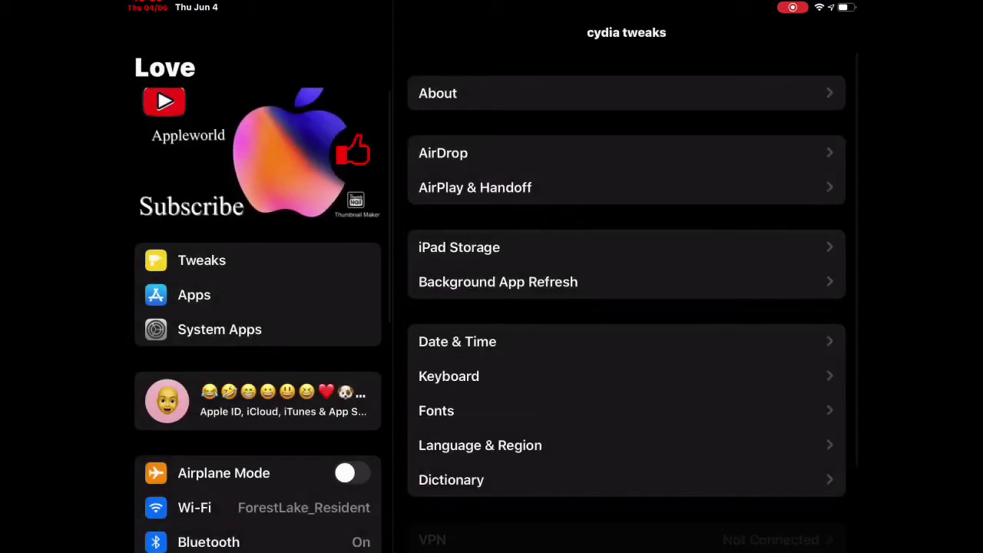
{"action": "left_click", "coordinate": [202, 260]}
{"action": "left_click", "coordinate": [470, 231]}
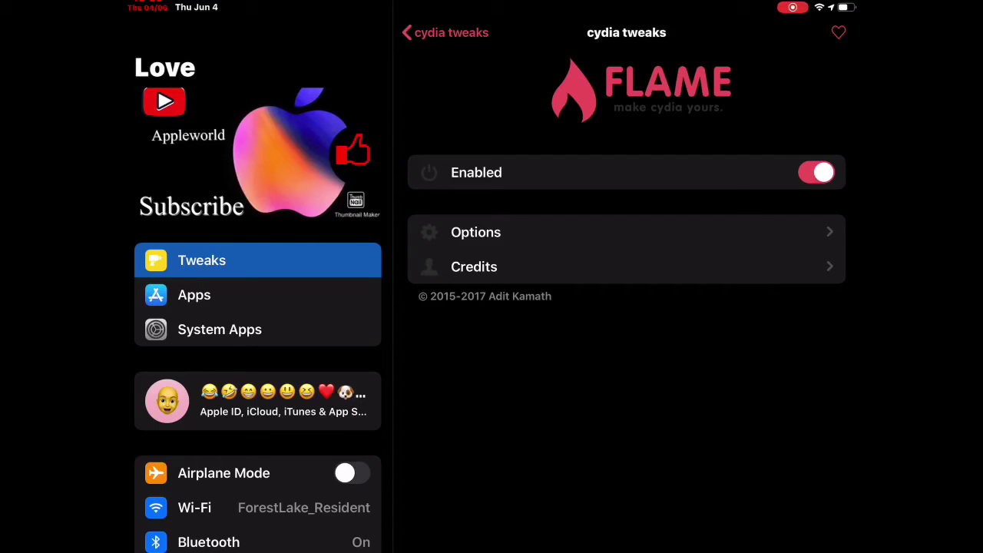
{"action": "left_click", "coordinate": [475, 232]}
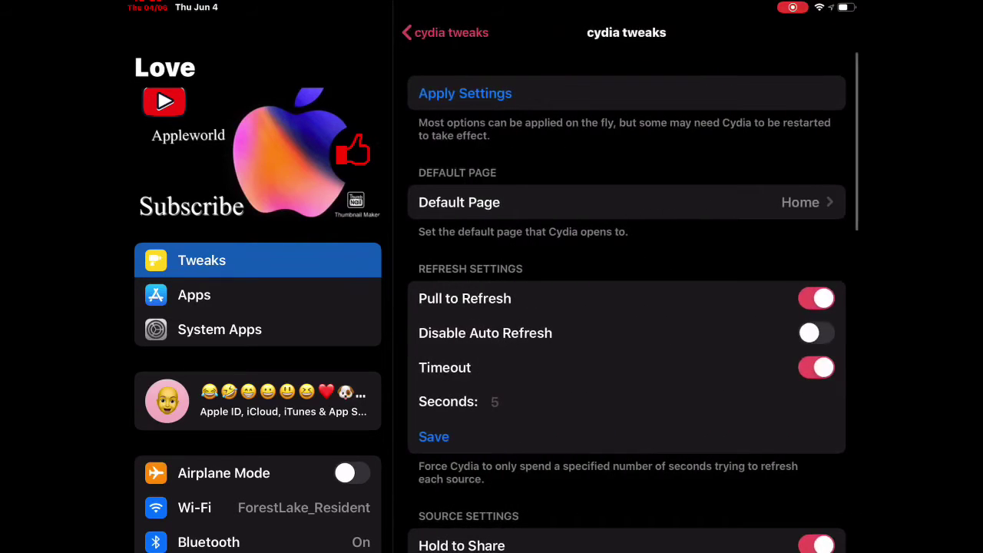
{"action": "left_click", "coordinate": [450, 32]}
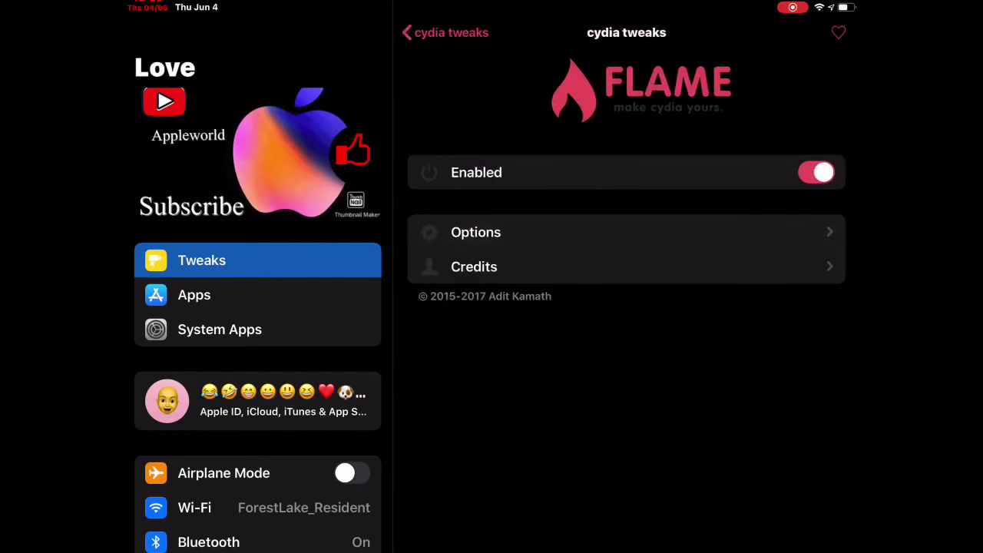
{"action": "left_click", "coordinate": [475, 232]}
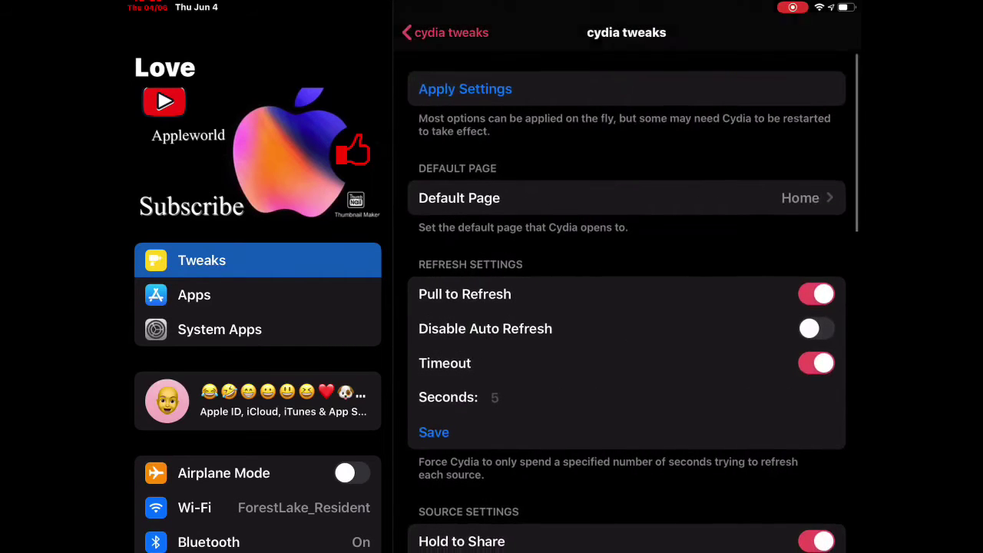
{"action": "scroll", "coordinate": [626, 307], "scroll_direction": "down", "scroll_amount": 3}
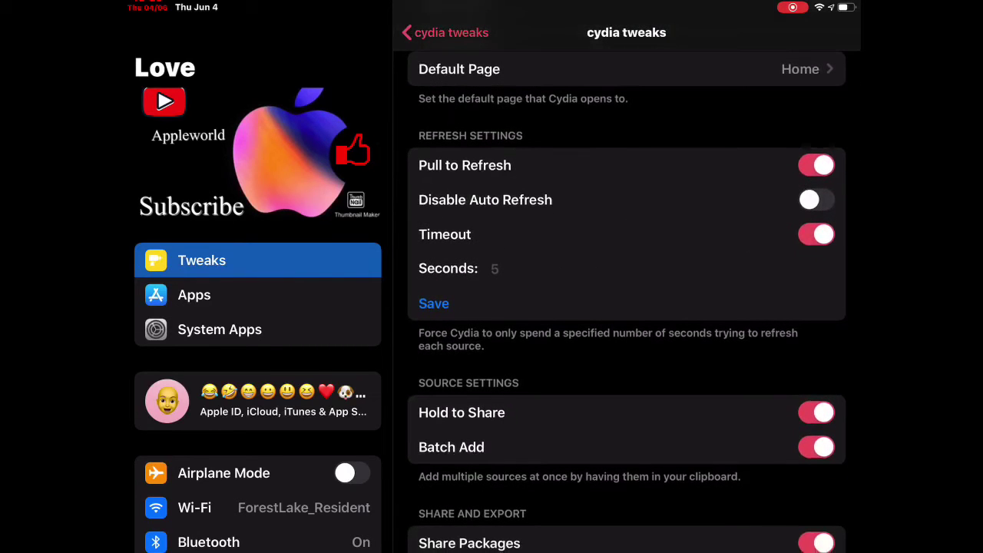
{"action": "scroll", "coordinate": [626, 299], "scroll_direction": "down", "scroll_amount": 5}
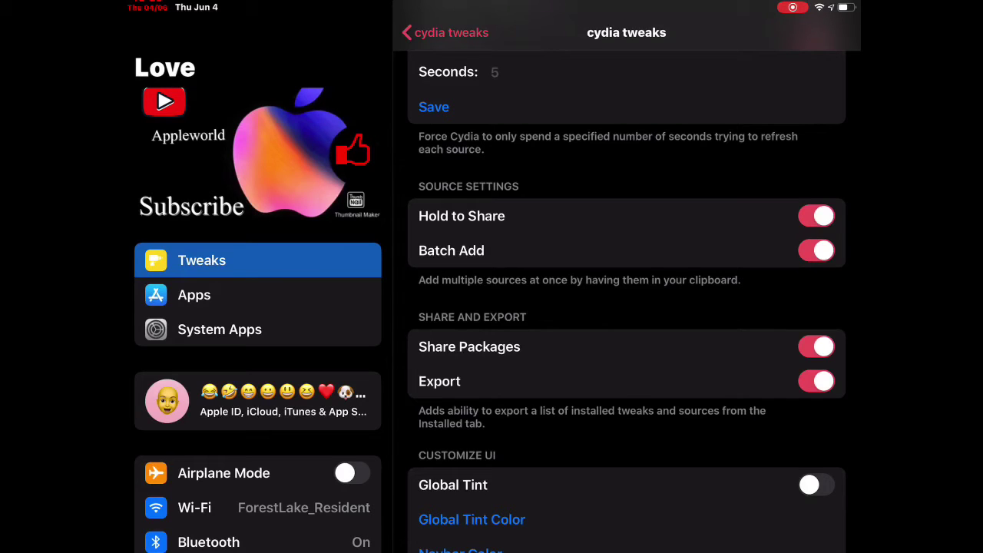
{"action": "left_click", "coordinate": [815, 250]}
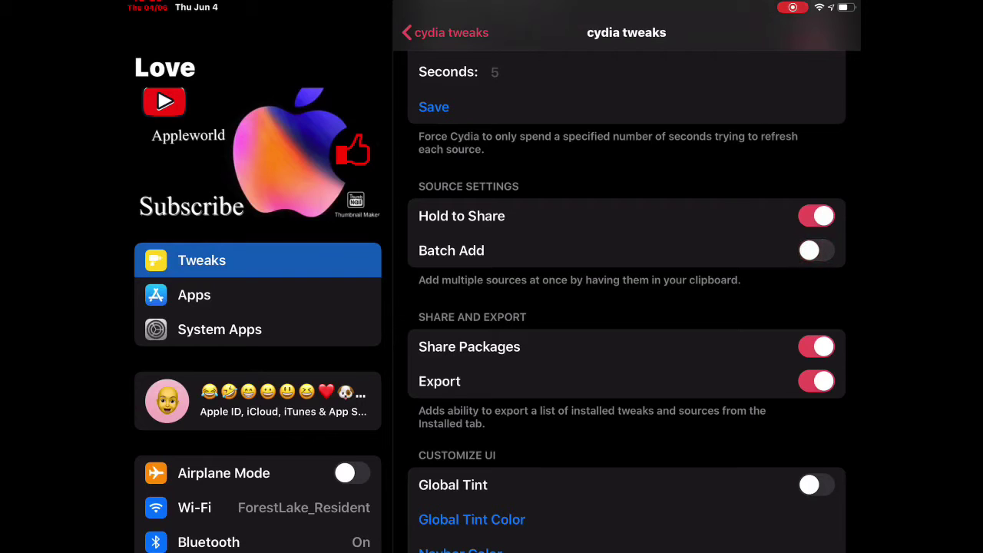
{"action": "left_click", "coordinate": [816, 250]}
{"action": "left_click_drag", "start_coordinate": [491, 549], "coordinate": [492, 346]}
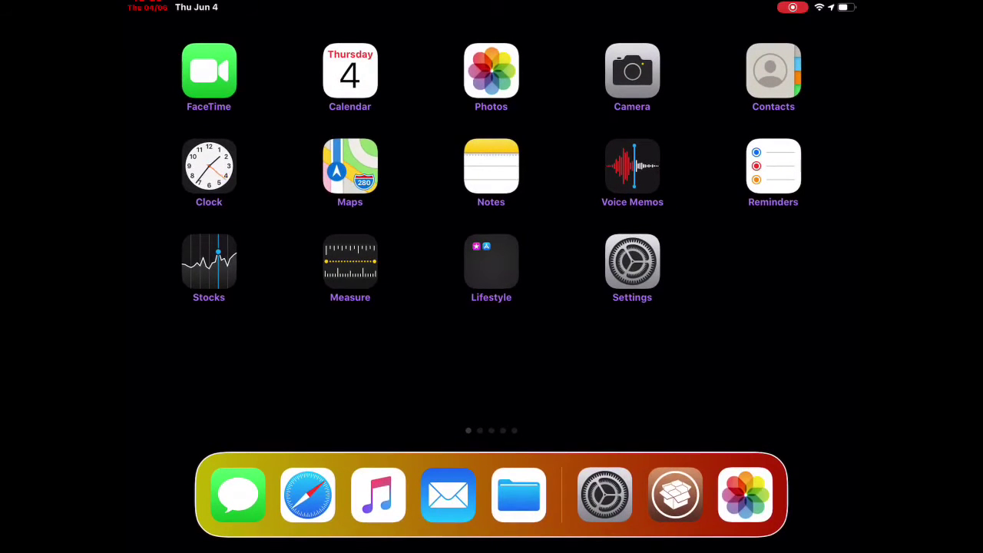
- Open the repo URL note in Notes, clear the old selection, and resume editing it
{"action": "left_click", "coordinate": [490, 165]}
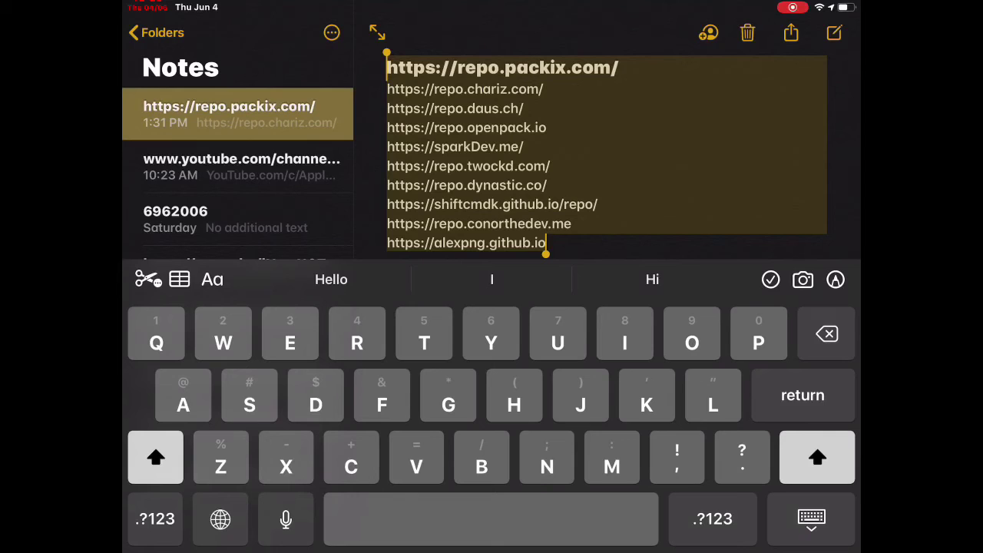
{"action": "left_click", "coordinate": [549, 166]}
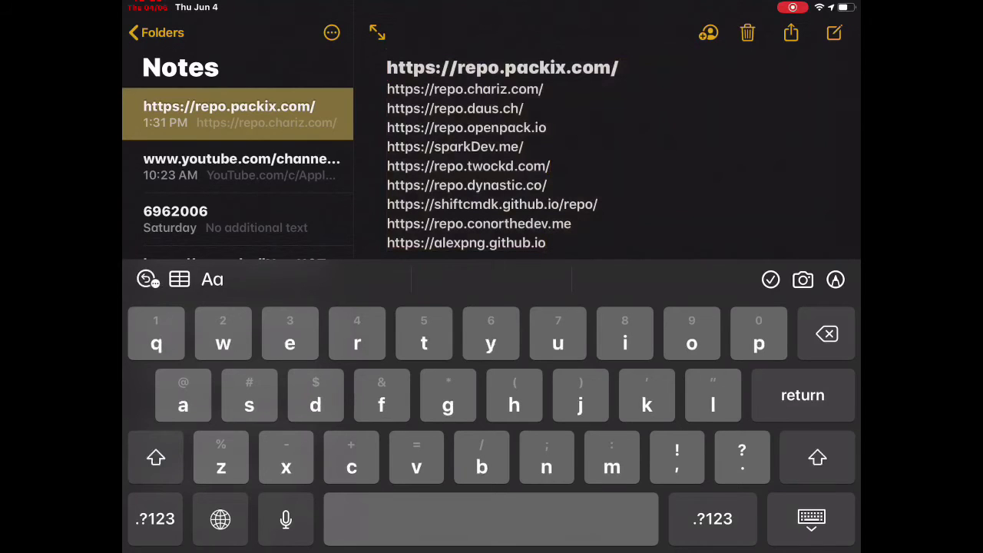
{"action": "left_click", "coordinate": [811, 518]}
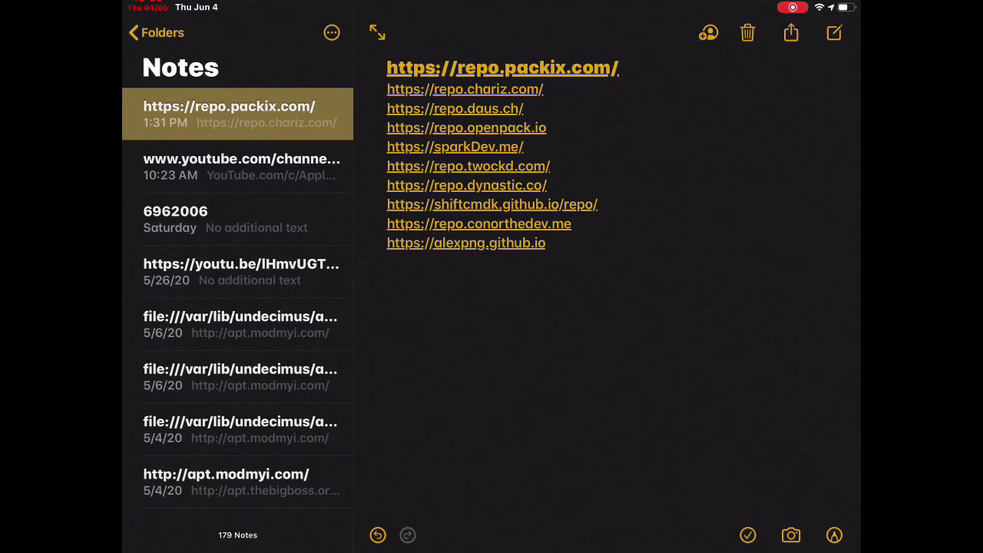
{"action": "left_click", "coordinate": [557, 166]}
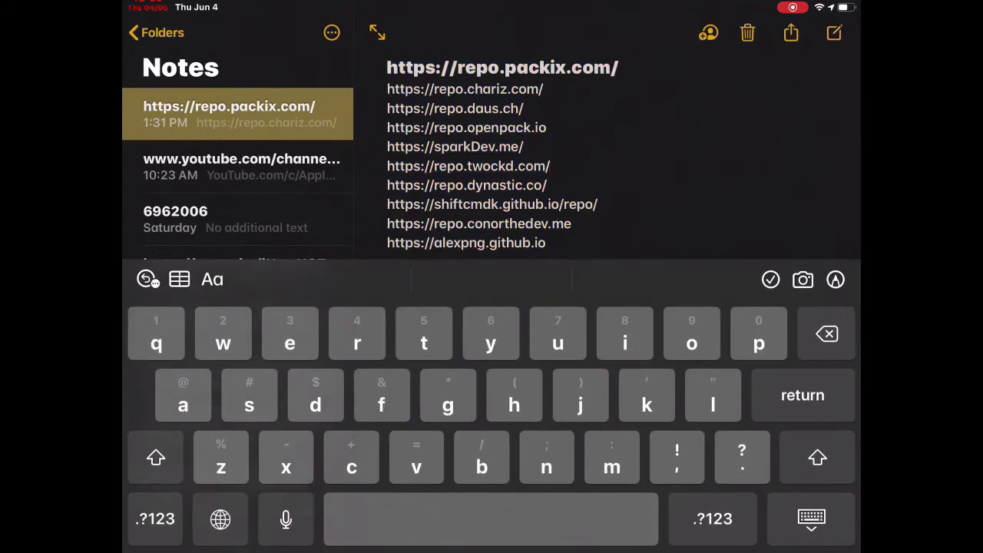
{"action": "left_click", "coordinate": [523, 185]}
- Select all ten repo URLs in the note and copy them
{"action": "triple_click", "coordinate": [468, 166]}
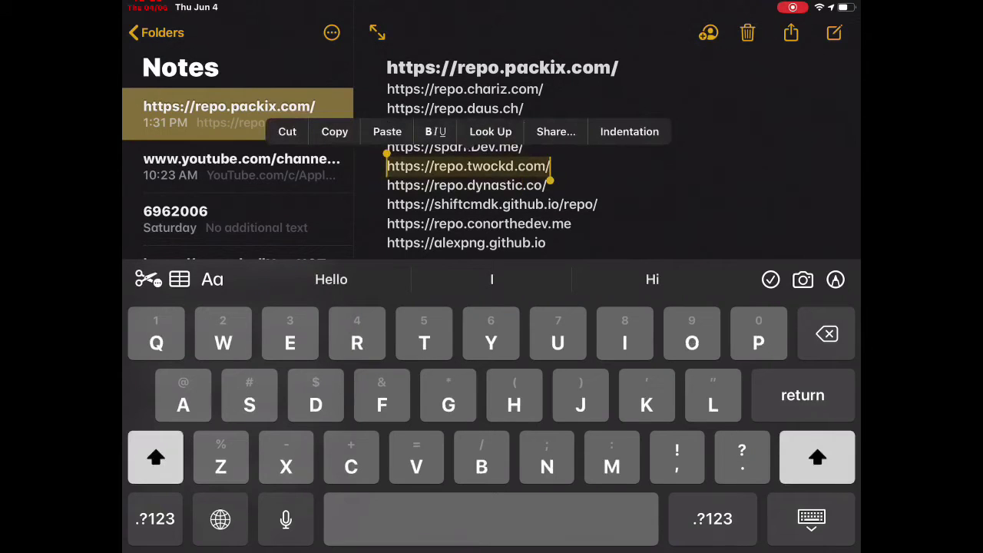
{"action": "left_click_drag", "start_coordinate": [386, 154], "coordinate": [386, 53]}
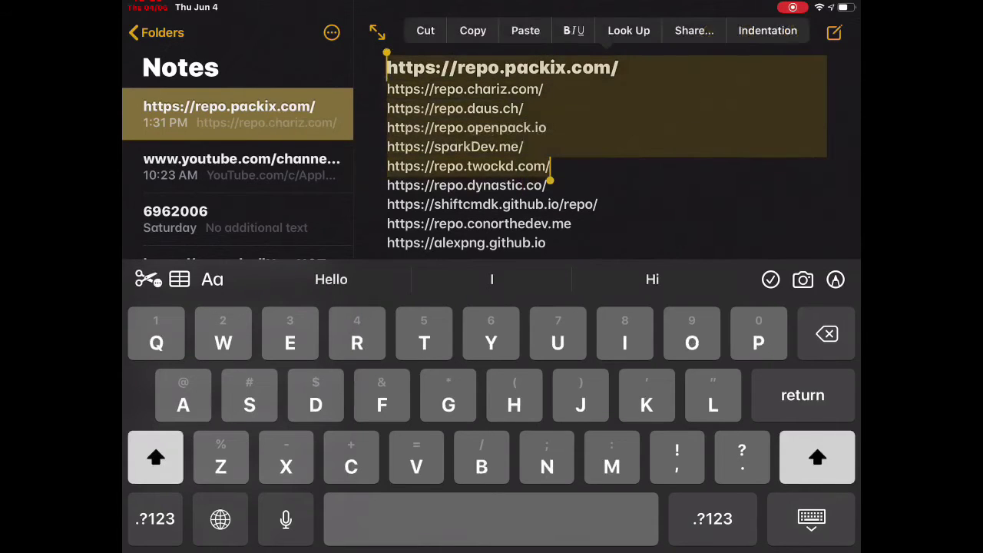
{"action": "mouse_move", "coordinate": [549, 182]}
{"action": "left_mouse_down"}
{"action": "mouse_move", "coordinate": [570, 228]}
{"action": "mouse_move", "coordinate": [545, 254]}
{"action": "left_mouse_up"}
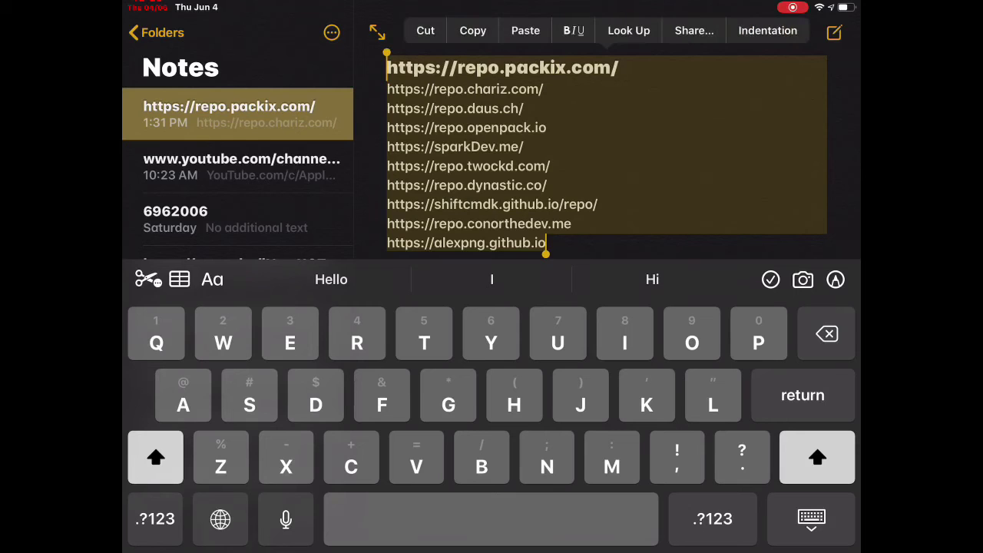
{"action": "left_click", "coordinate": [472, 30]}
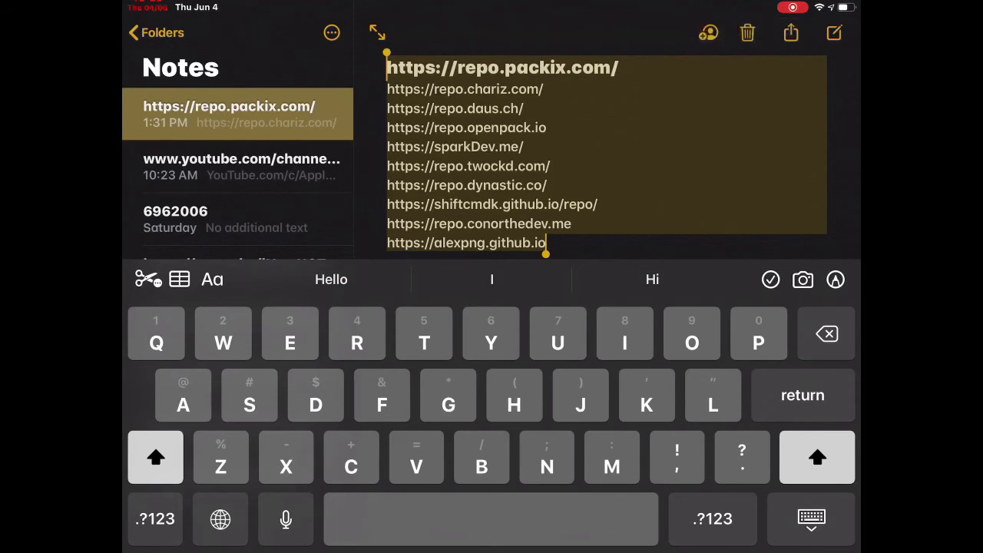
- Leave Notes and page over to the home screen holding Cydia
{"action": "left_click_drag", "start_coordinate": [491, 549], "coordinate": [492, 307]}
{"action": "left_click_drag", "start_coordinate": [691, 346], "coordinate": [369, 345]}
{"action": "left_click_drag", "start_coordinate": [691, 346], "coordinate": [369, 346]}
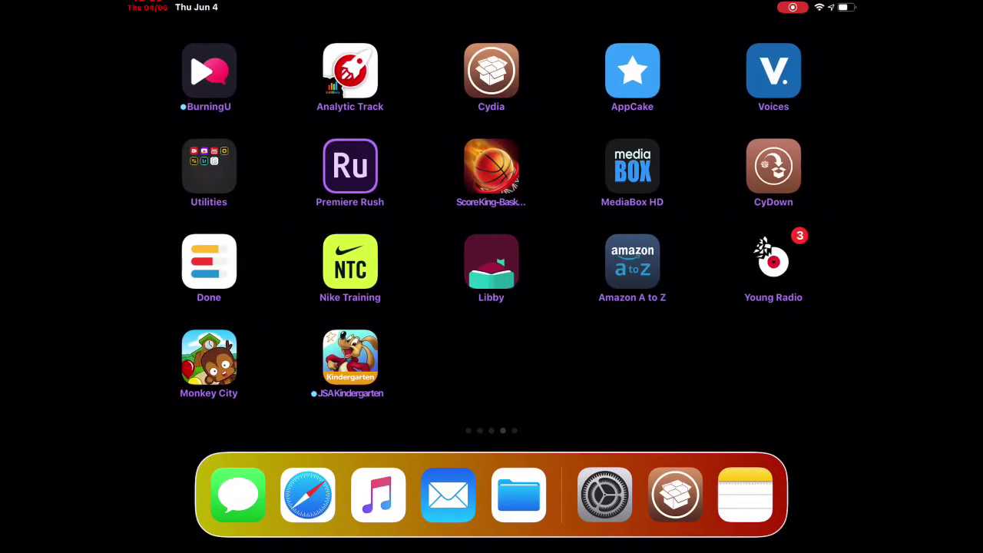
- Start adding sources in Cydia's Sources tab with Flame's Batch Mode, detecting the ten copied URLs
{"action": "left_click", "coordinate": [491, 71]}
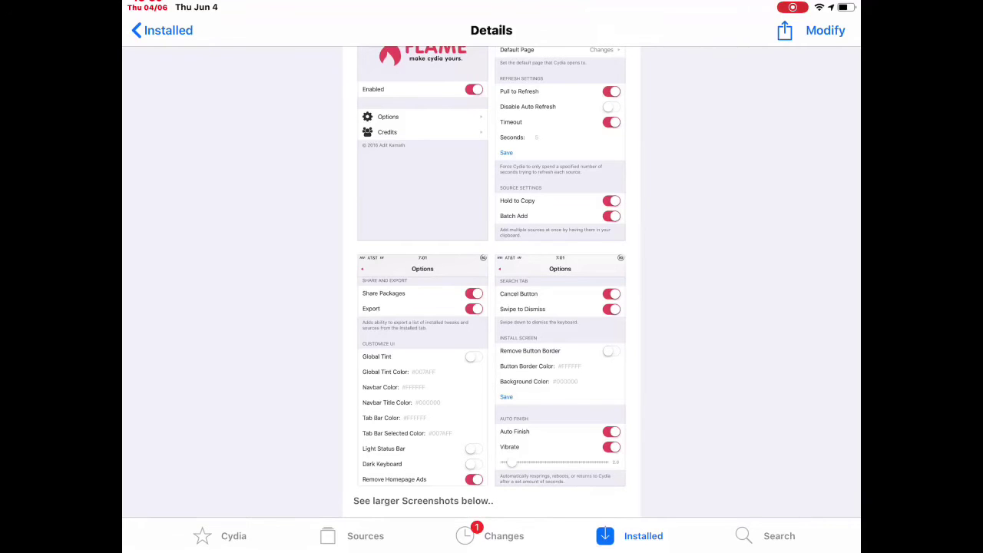
{"action": "left_click", "coordinate": [162, 30]}
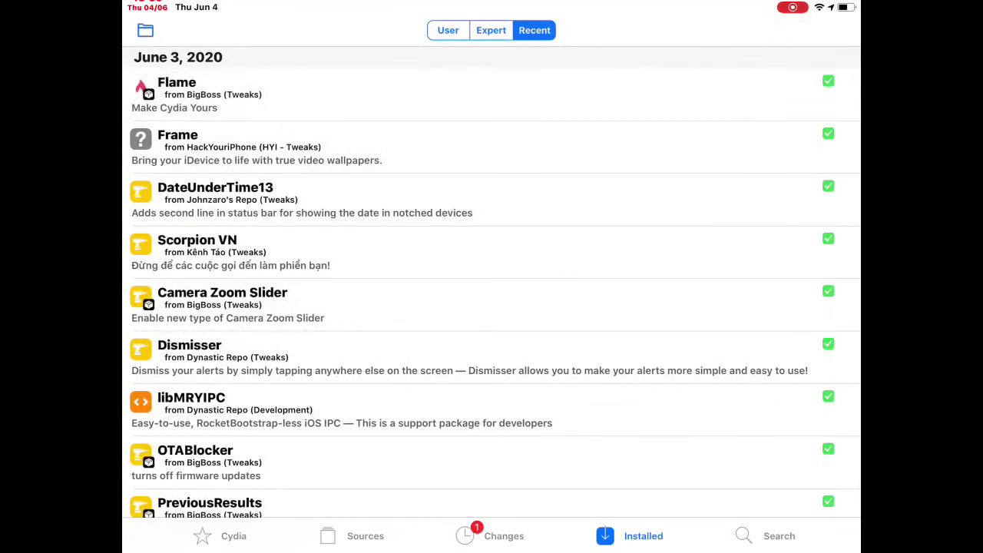
{"action": "left_click", "coordinate": [352, 535]}
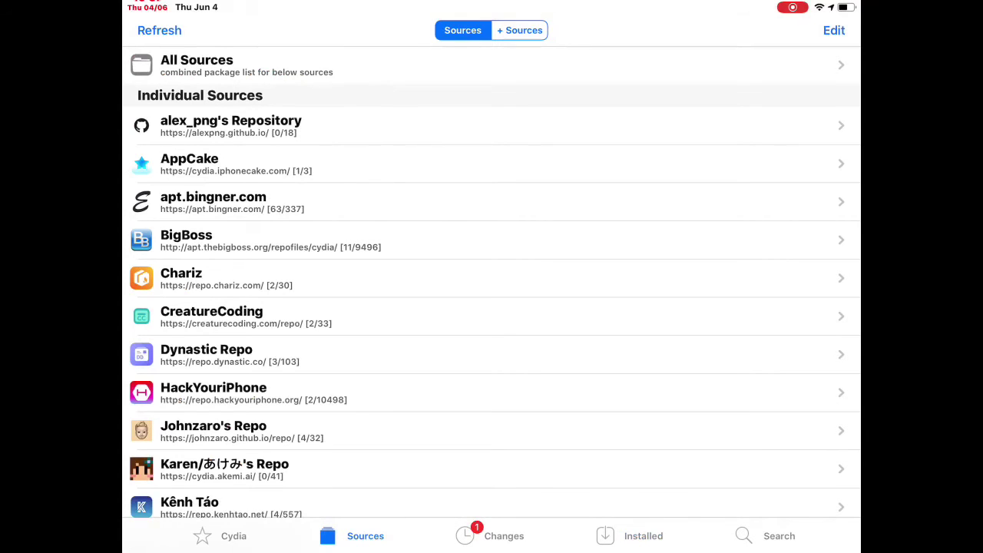
{"action": "left_click", "coordinate": [833, 30]}
{"action": "left_click", "coordinate": [148, 30]}
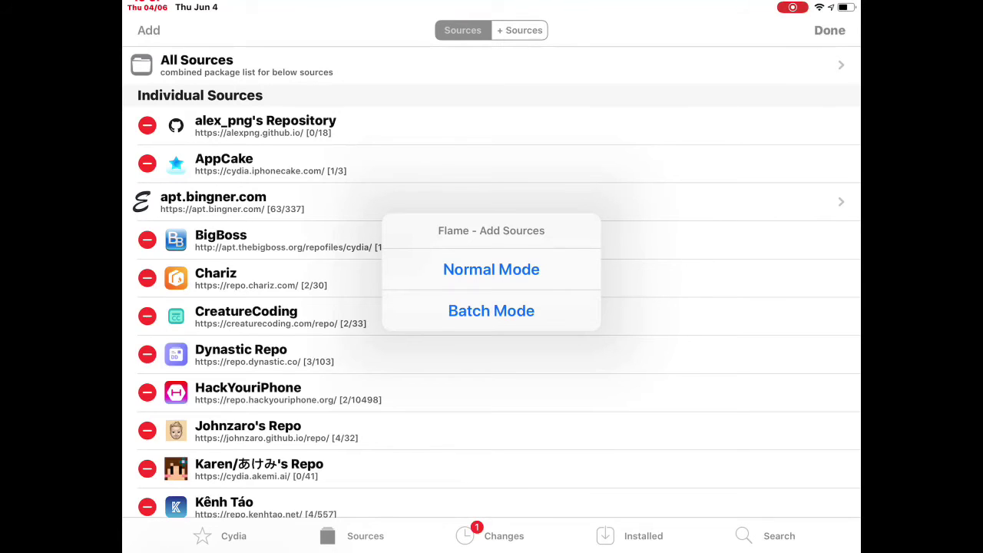
{"action": "left_click", "coordinate": [491, 310]}
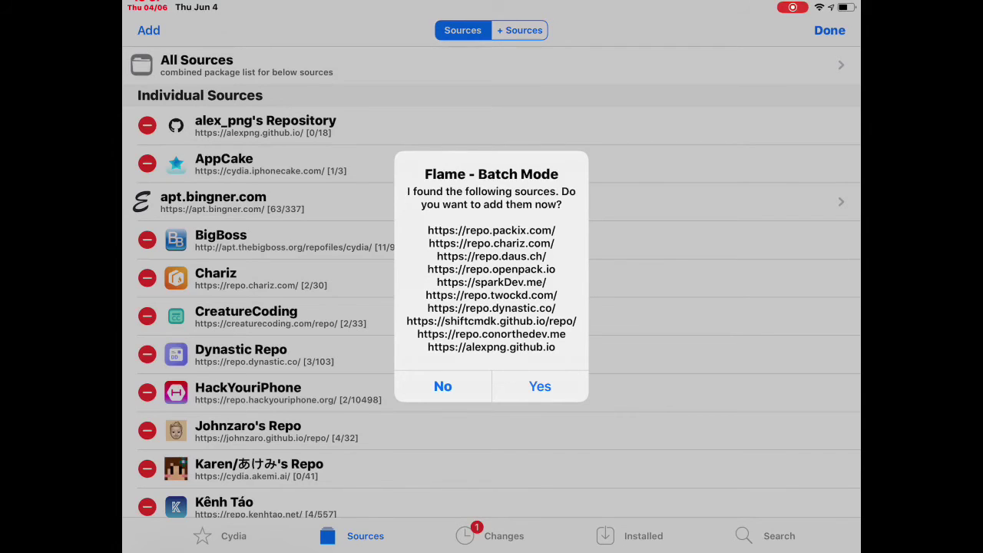
- Answer the Batch Mode prompt for the ten URLs and take Sources out of edit mode
{"action": "left_click", "coordinate": [540, 386]}
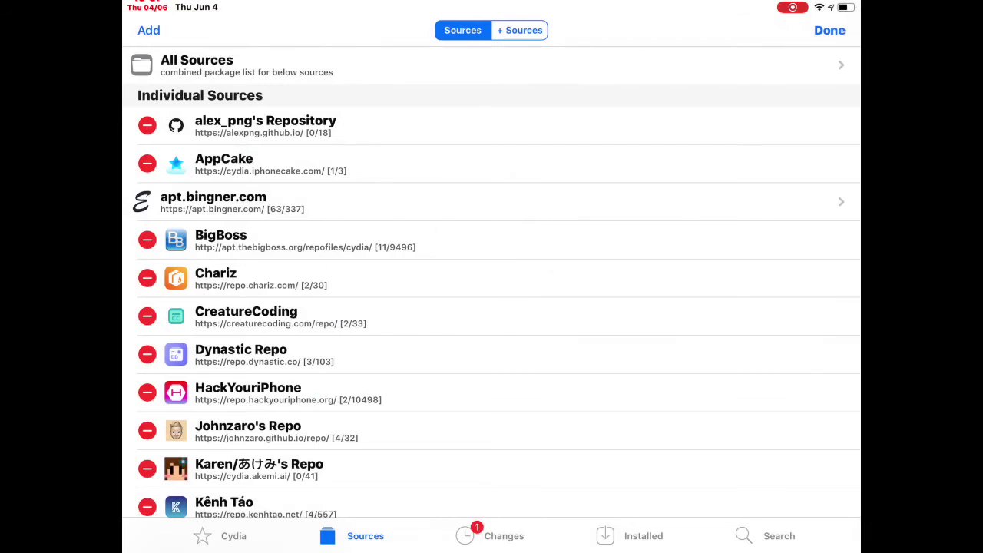
{"action": "scroll", "coordinate": [492, 292], "scroll_direction": "down", "scroll_amount": 5}
{"action": "scroll", "coordinate": [491, 292], "scroll_direction": "down", "scroll_amount": 5}
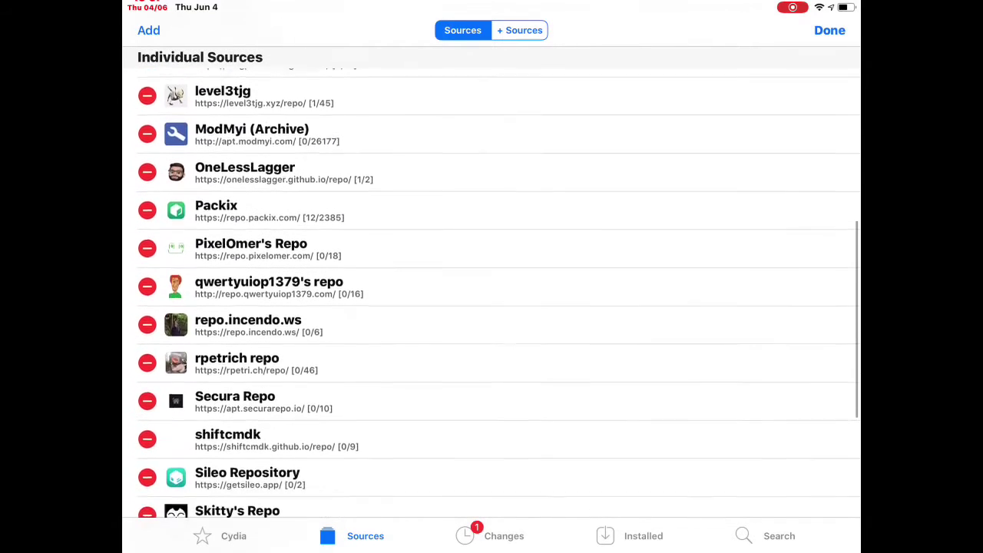
{"action": "scroll", "coordinate": [492, 291], "scroll_direction": "up", "scroll_amount": 3}
{"action": "scroll", "coordinate": [492, 292], "scroll_direction": "up", "scroll_amount": 1}
{"action": "left_click", "coordinate": [829, 30]}
- Scroll the Sources list to check Chariz, Dynastic and Twickd with loaded package counts
{"action": "scroll", "coordinate": [491, 292], "scroll_direction": "down", "scroll_amount": 4}
{"action": "scroll", "coordinate": [492, 292], "scroll_direction": "down", "scroll_amount": 3}
{"action": "scroll", "coordinate": [491, 292], "scroll_direction": "down", "scroll_amount": 3}
{"action": "scroll", "coordinate": [491, 292], "scroll_direction": "down", "scroll_amount": 2}
{"action": "scroll", "coordinate": [491, 292], "scroll_direction": "up", "scroll_amount": 3}
{"action": "scroll", "coordinate": [492, 292], "scroll_direction": "up", "scroll_amount": 10}
{"action": "scroll", "coordinate": [491, 291], "scroll_direction": "up", "scroll_amount": 3}
{"action": "scroll", "coordinate": [491, 292], "scroll_direction": "up", "scroll_amount": 2}
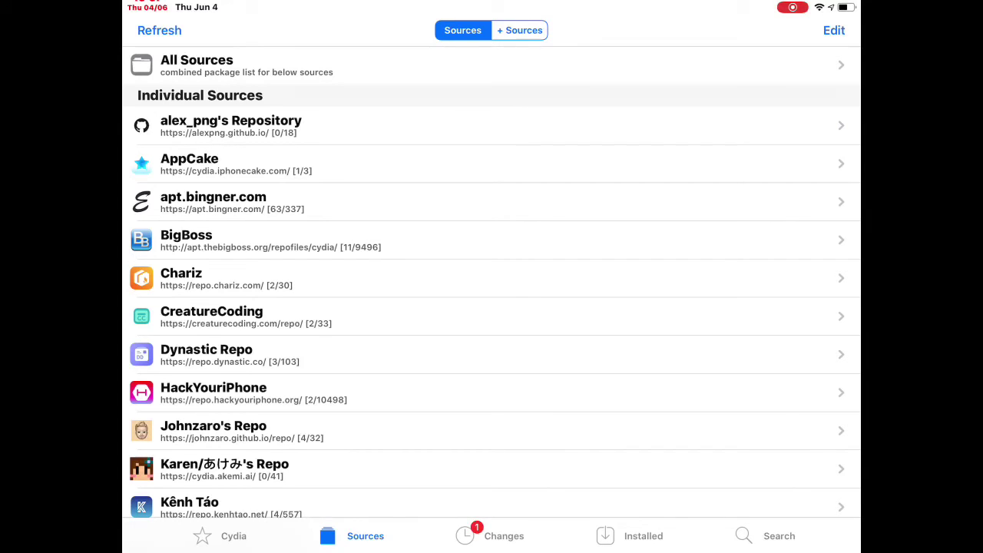
- Recheck the repo URL note in Notes, then reopen Cydia from the dock
{"action": "key", "text": "super+h"}
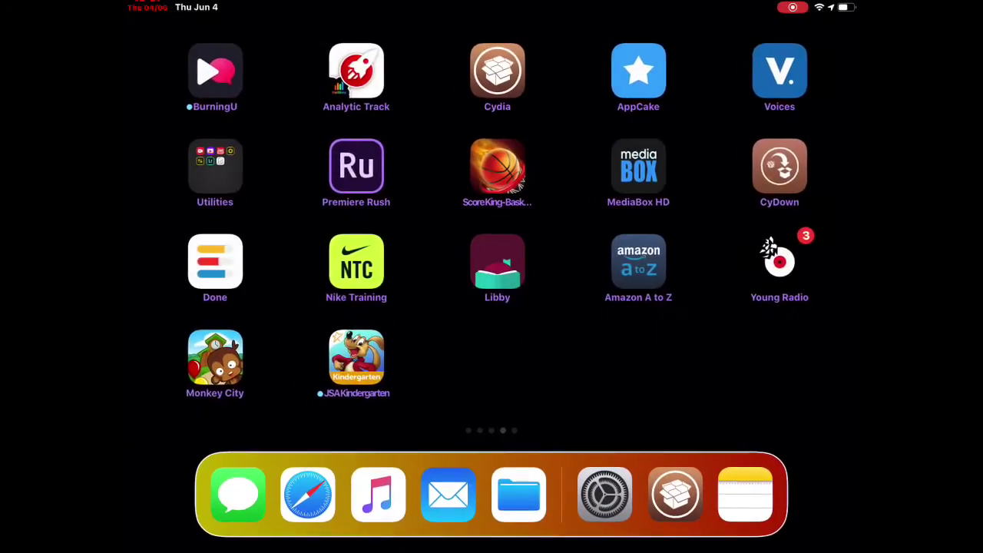
{"action": "left_click_drag", "start_coordinate": [307, 230], "coordinate": [691, 230]}
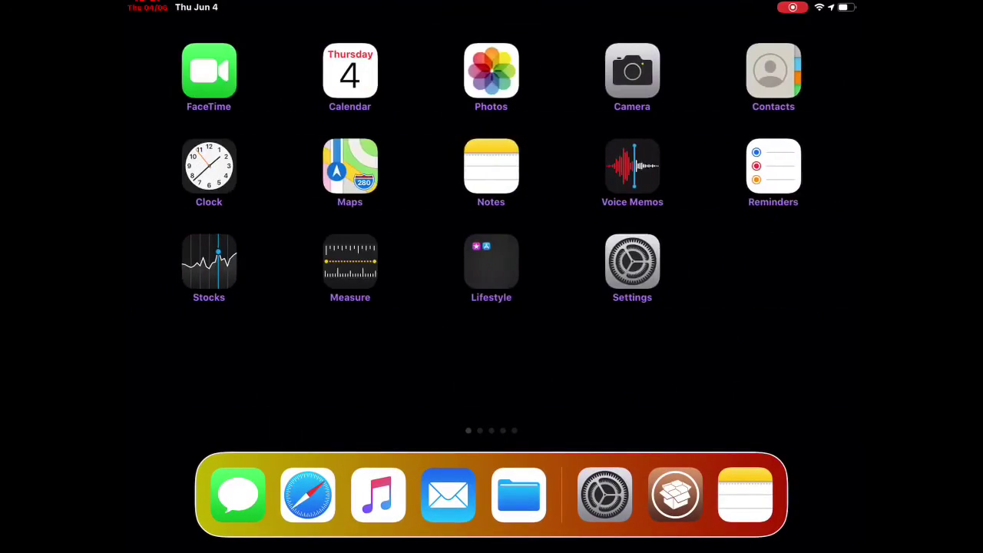
{"action": "left_click", "coordinate": [491, 165]}
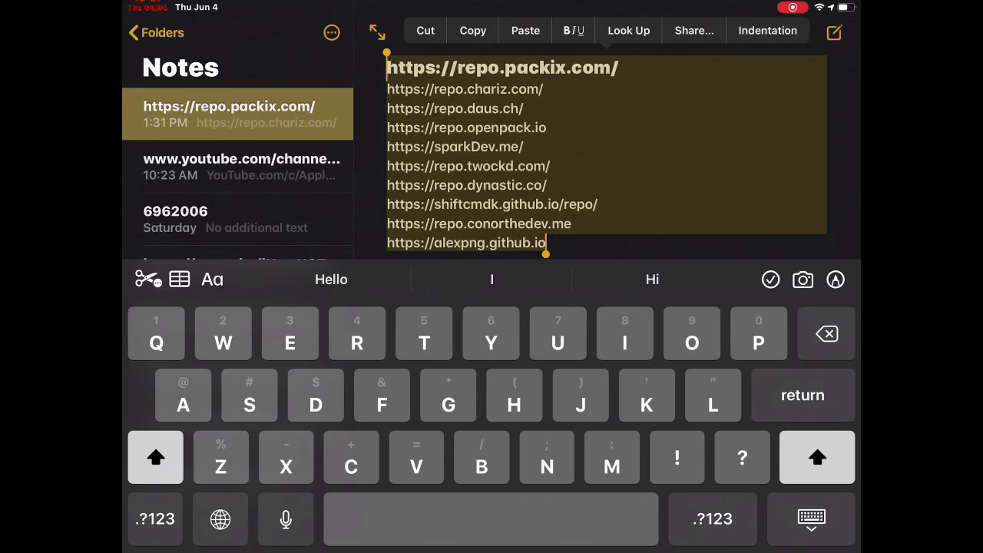
{"action": "key", "text": "super+h"}
{"action": "left_click_drag", "start_coordinate": [691, 231], "coordinate": [307, 231]}
{"action": "left_click", "coordinate": [675, 494]}
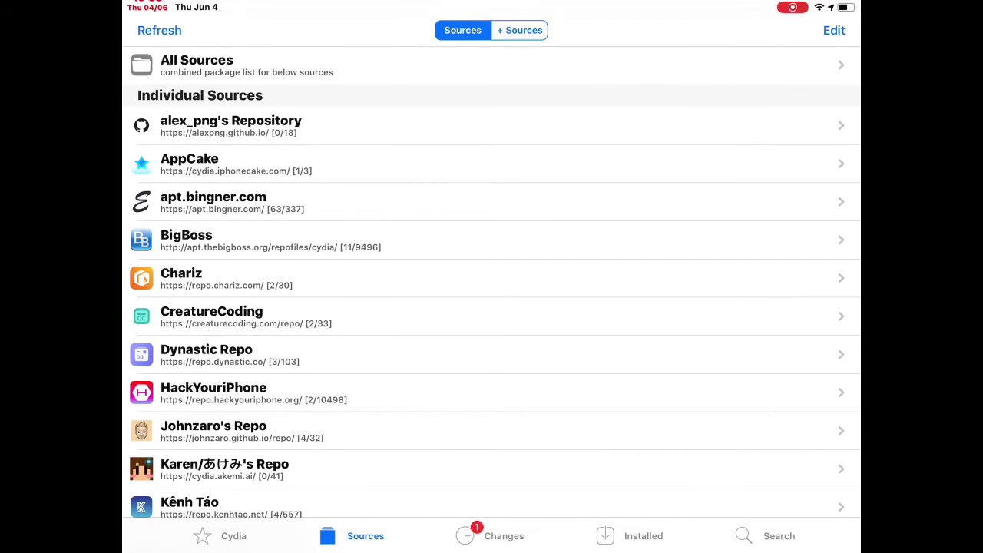
- Run Flame's Batch Mode again on the same ten URLs, answer the prompt, and leave edit mode
{"action": "left_click", "coordinate": [834, 30]}
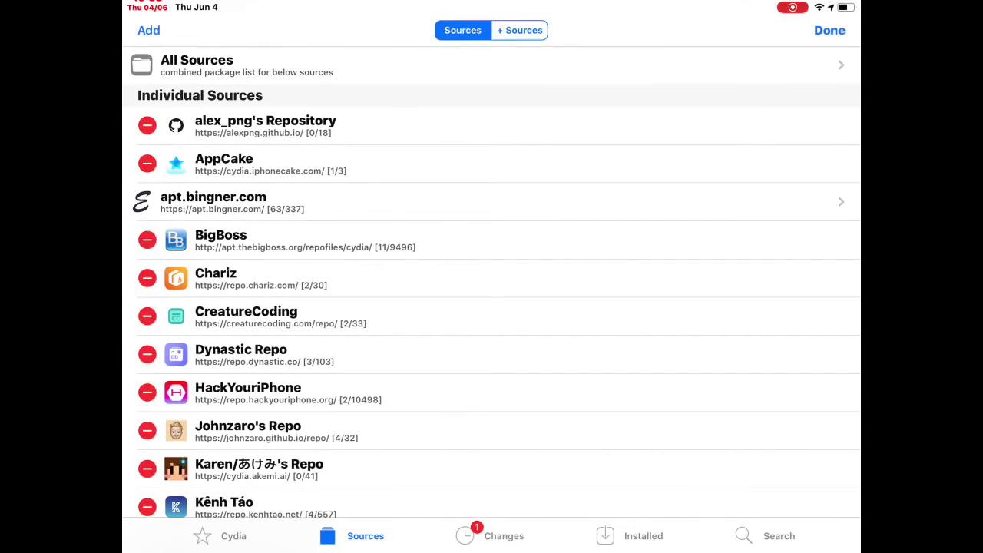
{"action": "left_click", "coordinate": [148, 30]}
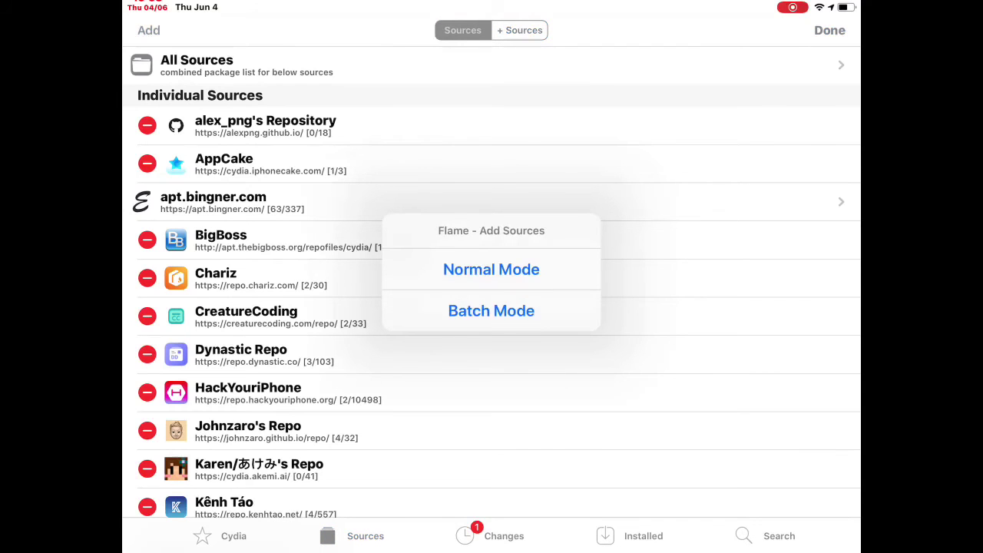
{"action": "left_click", "coordinate": [491, 310]}
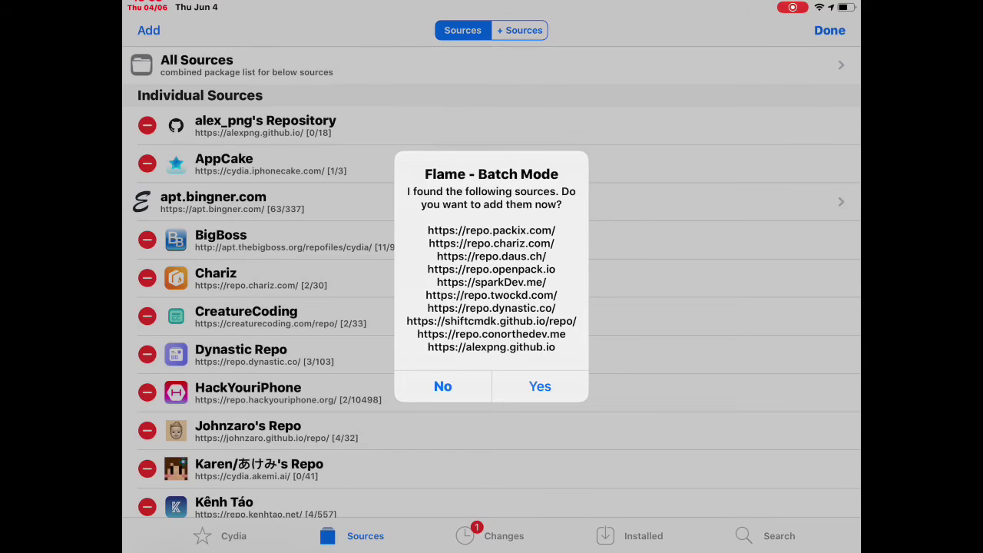
{"action": "left_click", "coordinate": [540, 386]}
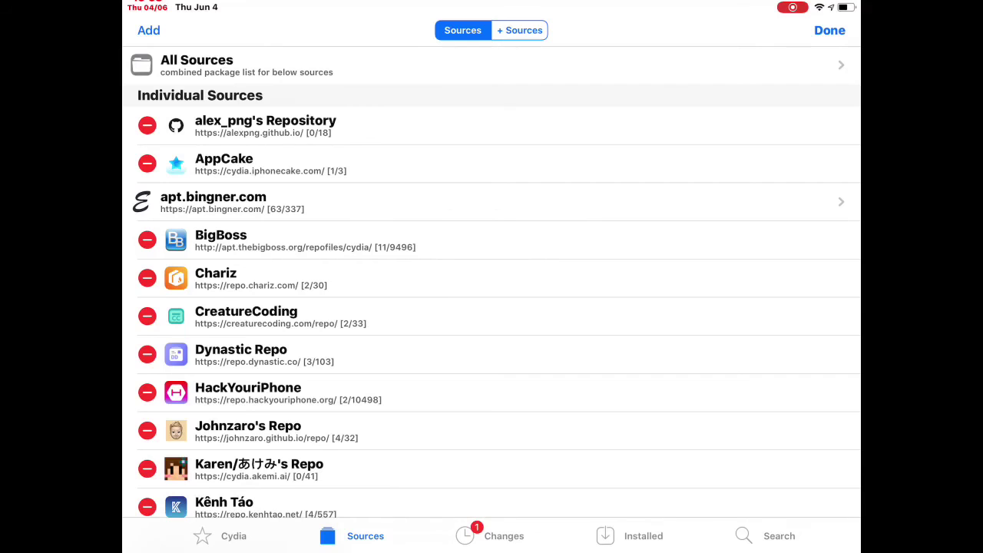
{"action": "left_click", "coordinate": [829, 30]}
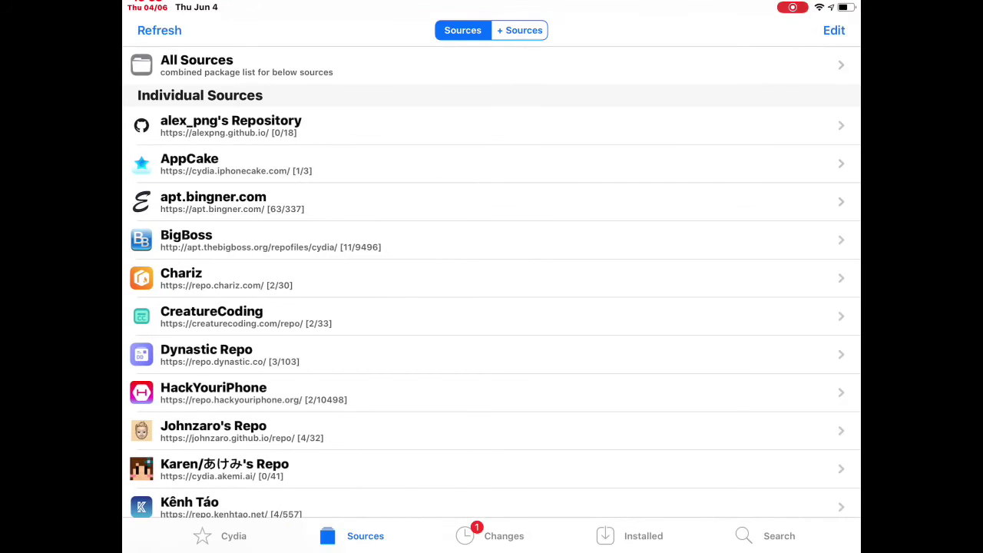